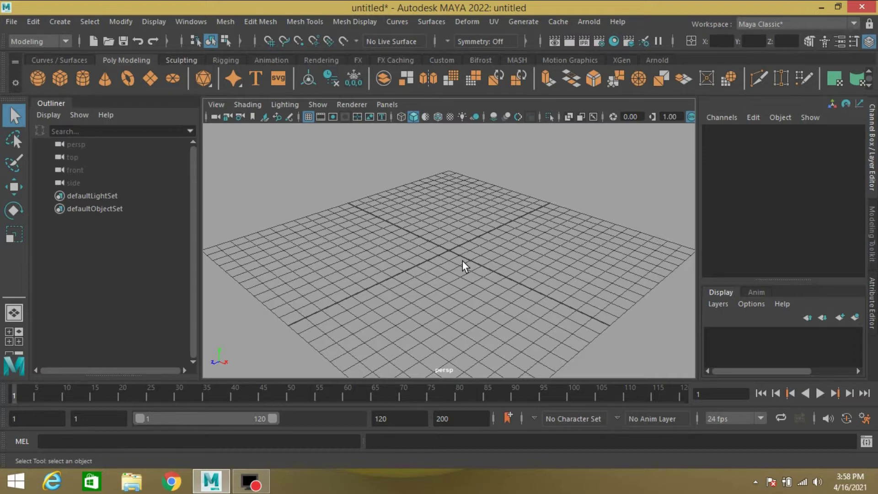
# Add a polygon plane and scale it uniformly to 56.302 as a large ground surface
pyautogui.click(151, 80)
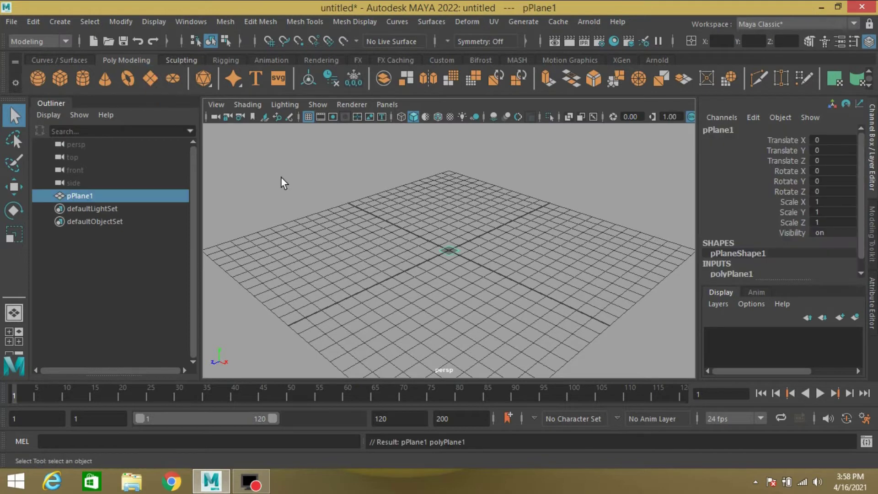
pyautogui.click(13, 234)
pyautogui.moveTo(441, 251); pyautogui.dragTo(578, 258)
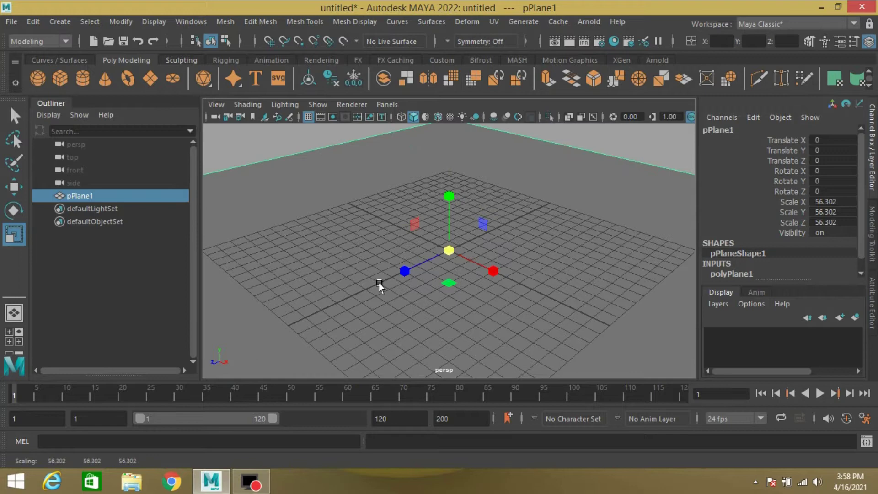
# Create pointLight1 and raise it to Translate Y 3.226 above the plane
pyautogui.click(60, 22)
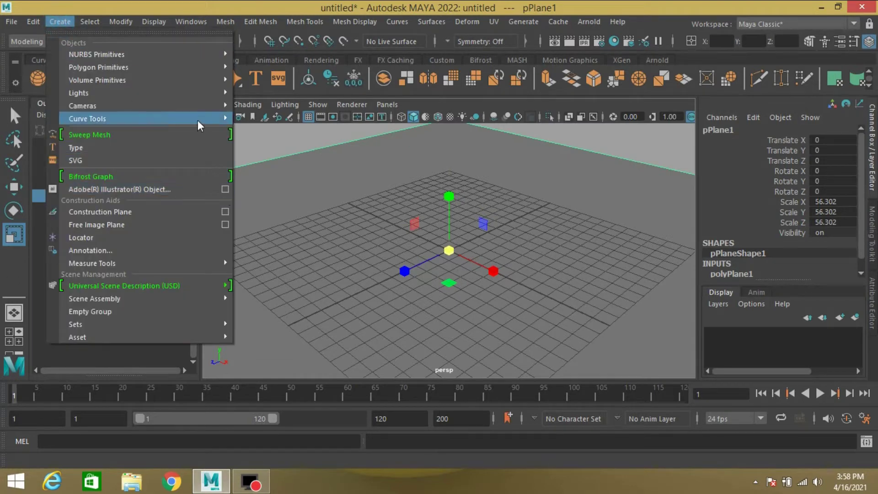
pyautogui.moveTo(209, 97)
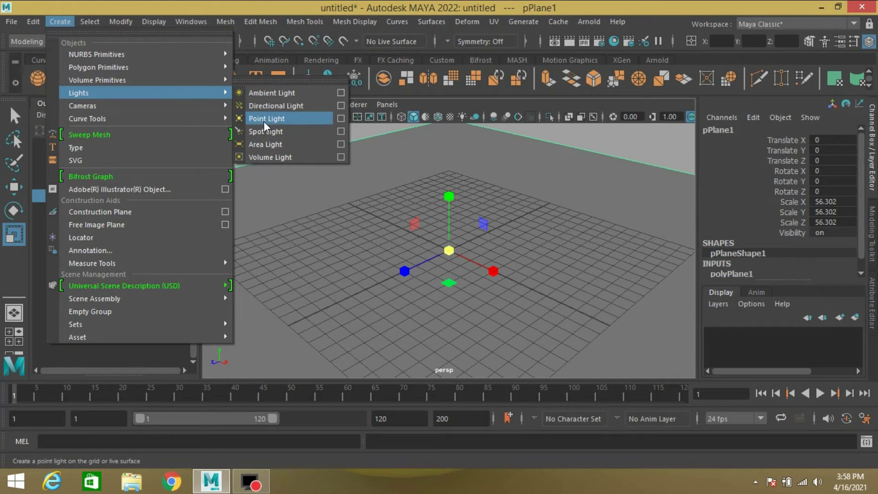
pyautogui.click(276, 119)
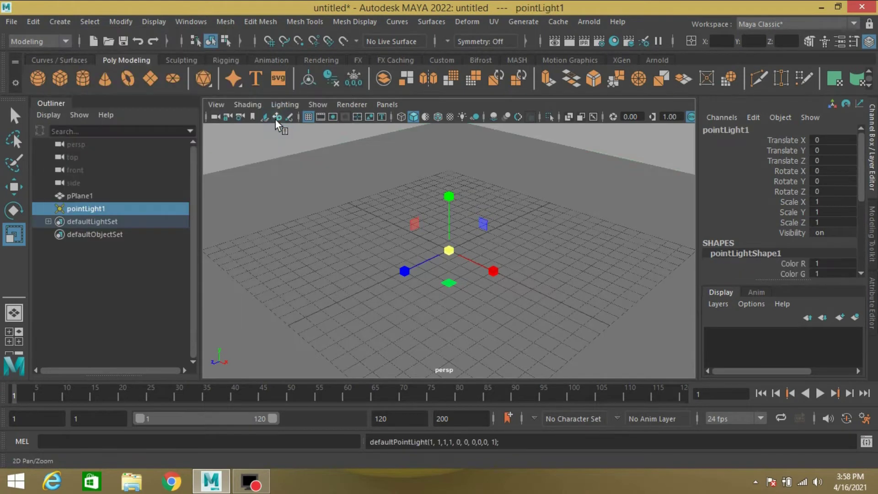
pyautogui.press('w')
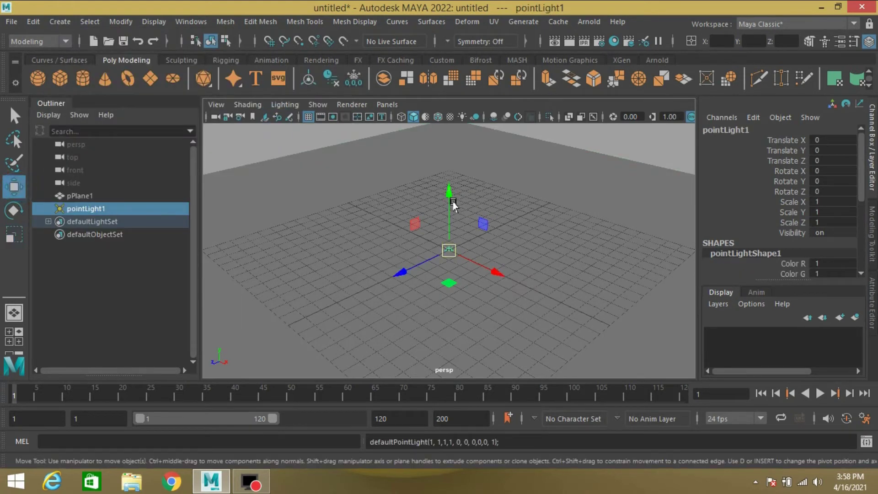
pyautogui.moveTo(449, 201); pyautogui.dragTo(435, 146)
pyautogui.press('q')
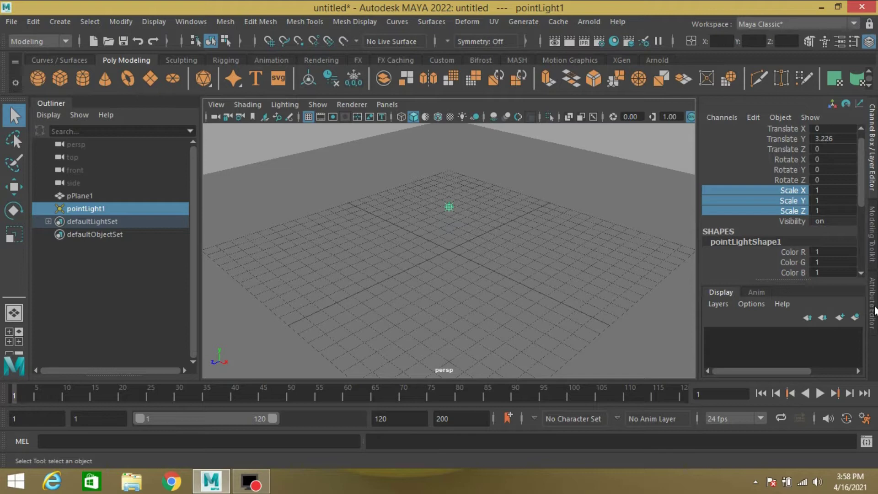
# Set the point light's colour to reddish-orange: Hue 9.231, Saturation 0.808, Value 1
pyautogui.click(873, 307)
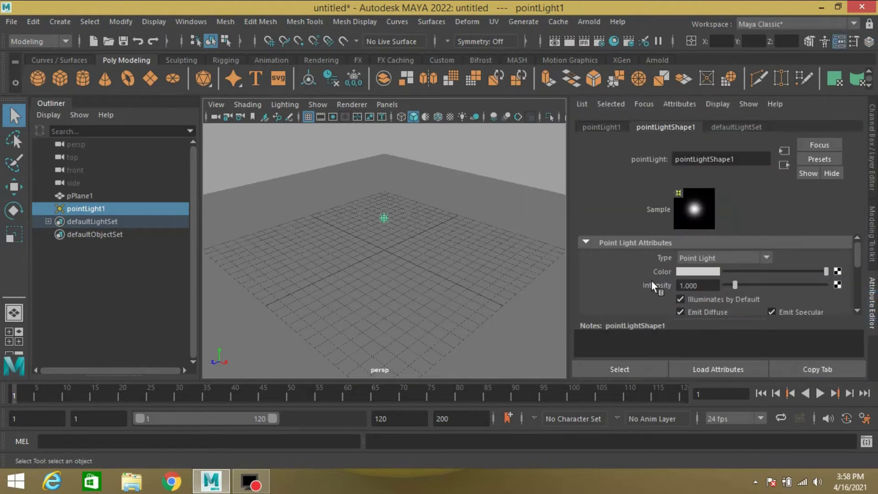
pyautogui.click(690, 273)
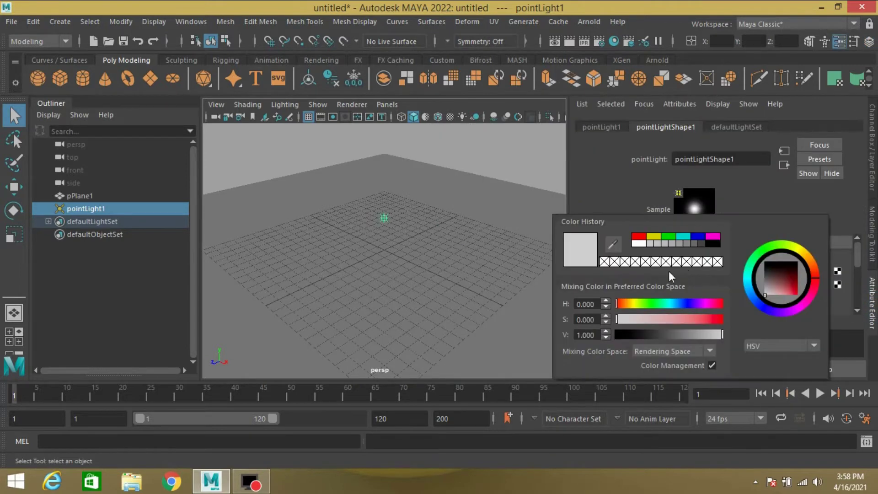
pyautogui.click(624, 309)
pyautogui.click(699, 321)
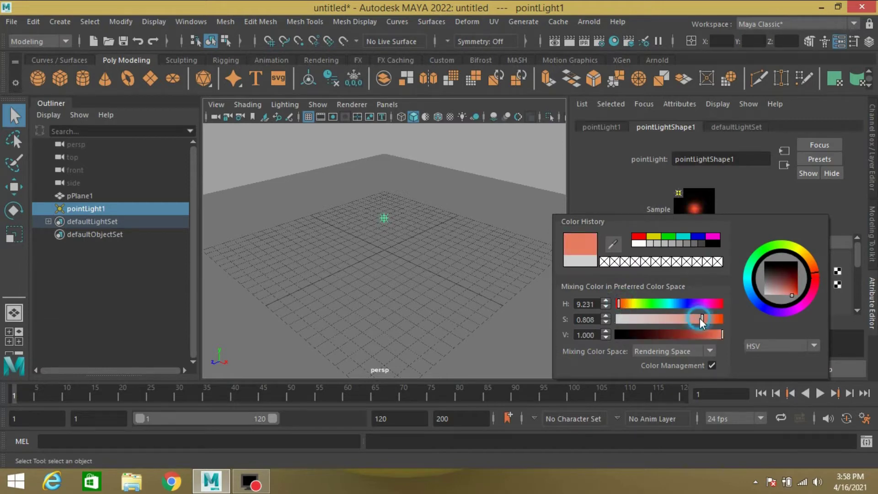
pyautogui.moveTo(702, 321); pyautogui.dragTo(703, 322)
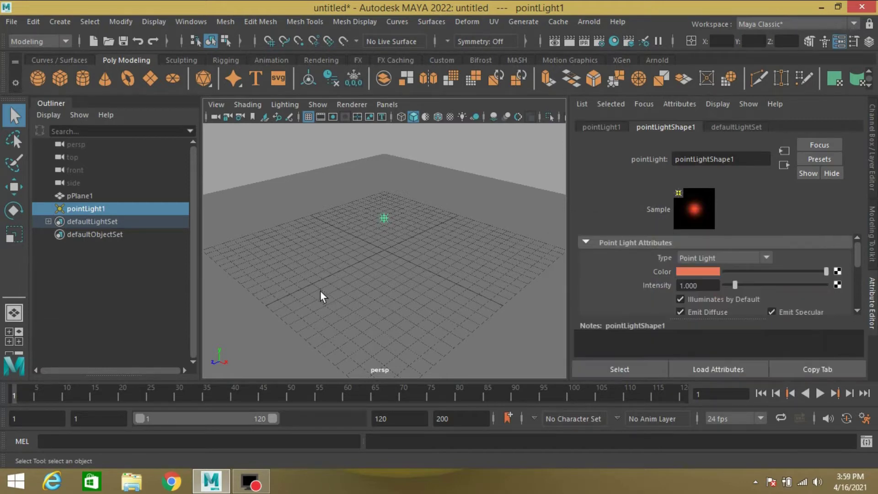
# Render the scene in Arnold RenderView and raise the light intensity to 10
pyautogui.click(587, 21)
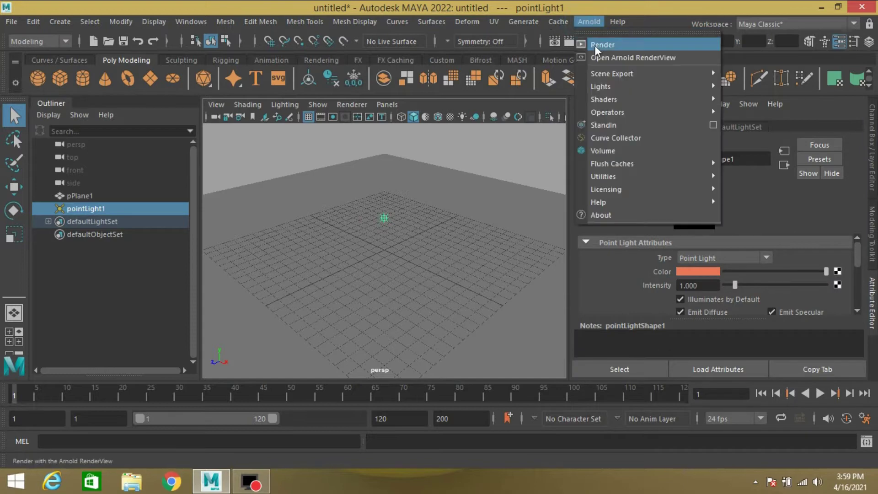
pyautogui.click(596, 46)
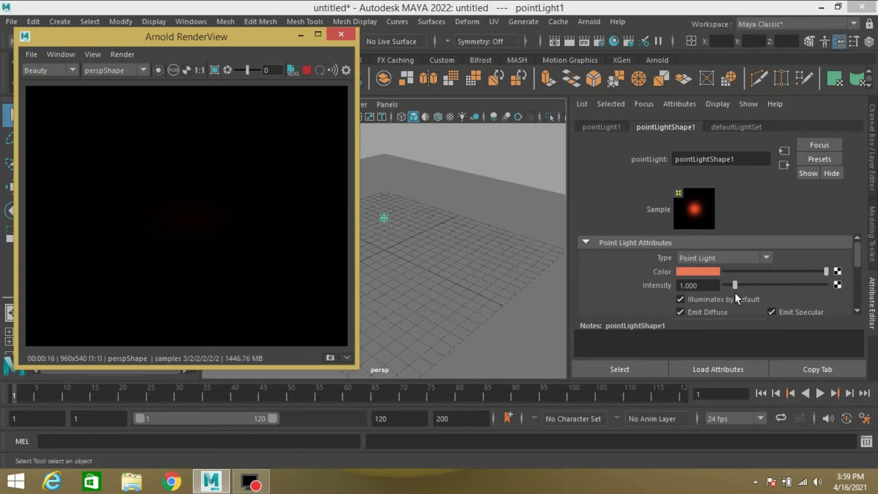
pyautogui.moveTo(733, 286); pyautogui.dragTo(832, 291)
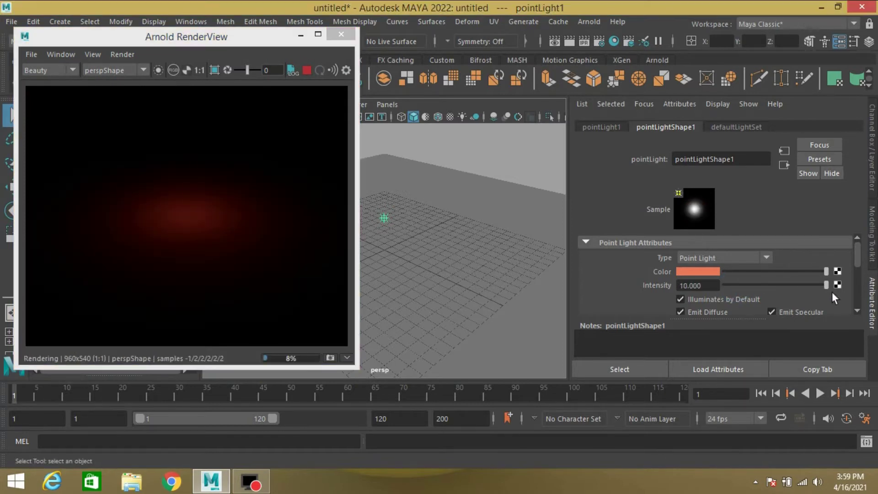
# Deepen the light colour's saturation to 0.936 and set its intensity to 40
pyautogui.click(683, 271)
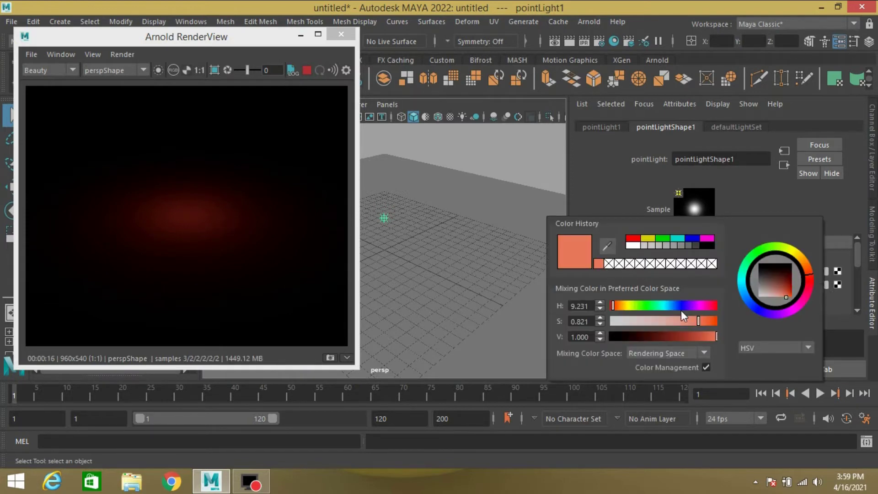
pyautogui.moveTo(695, 319); pyautogui.dragTo(709, 324)
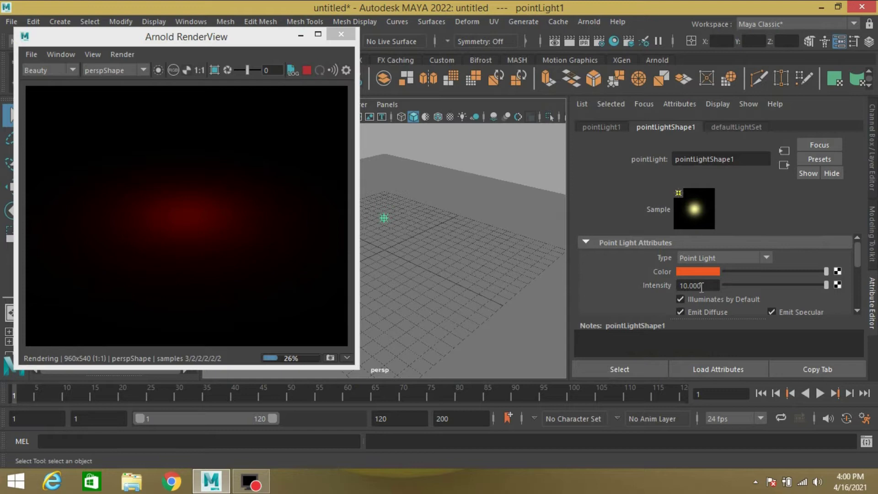
pyautogui.moveTo(711, 288); pyautogui.dragTo(654, 287)
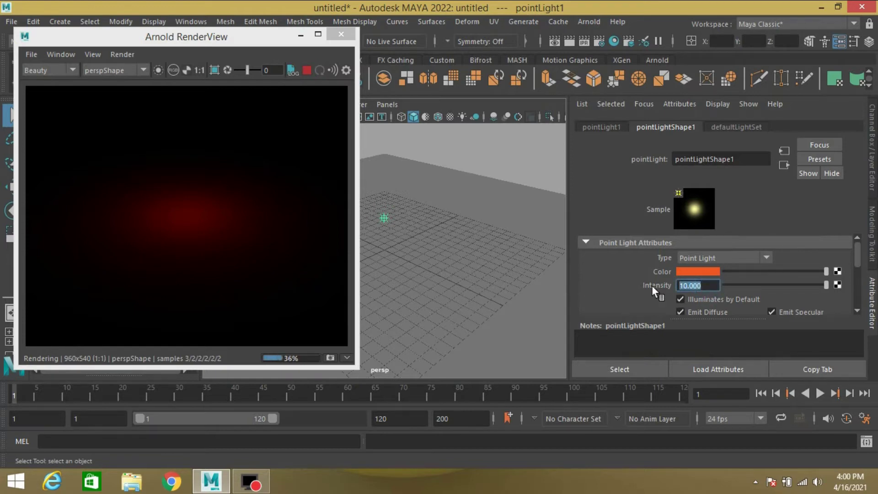
pyautogui.write('40')
pyautogui.press('Return')
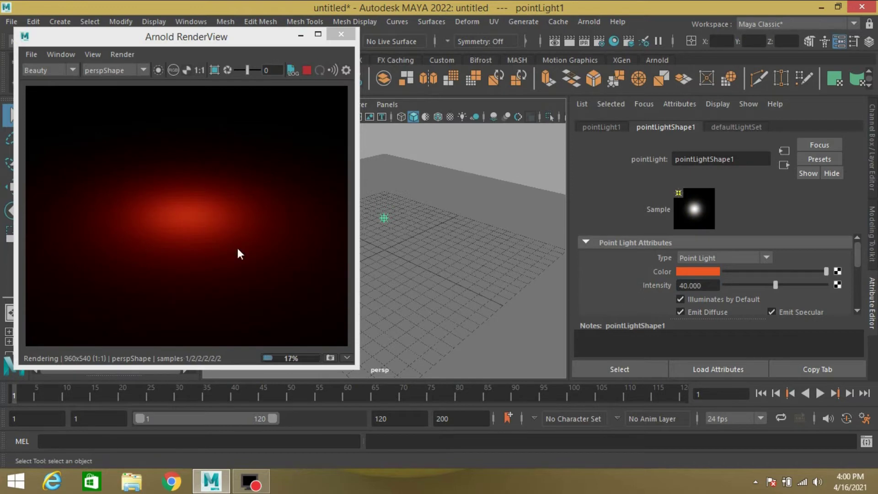
pyautogui.click(197, 40)
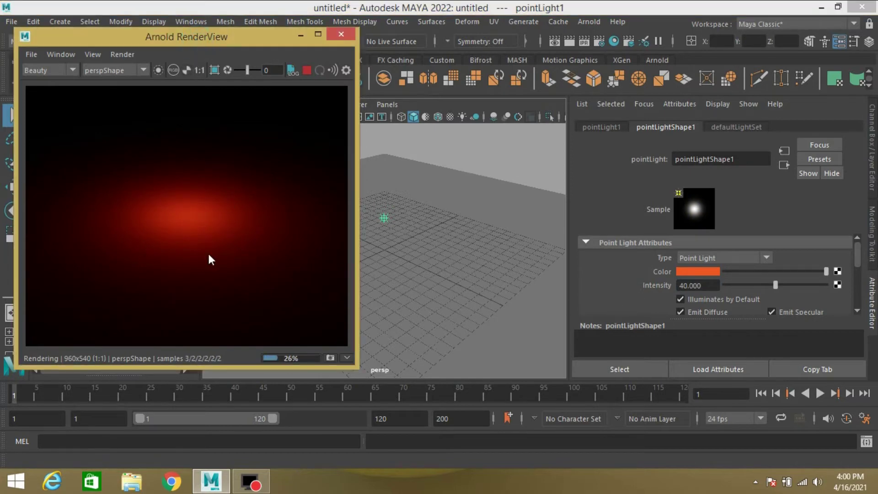
# Shift the light's hue to orange, then scrub the timeline to frames 4 and 86
pyautogui.click(685, 274)
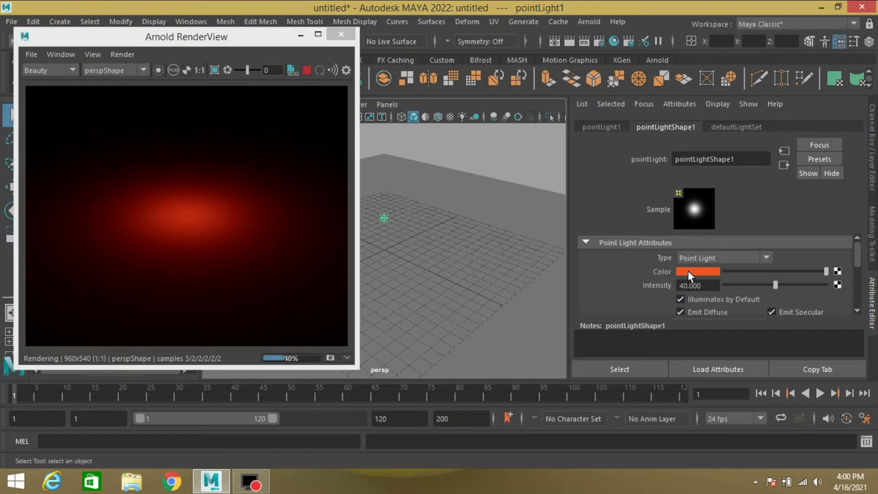
pyautogui.click(688, 270)
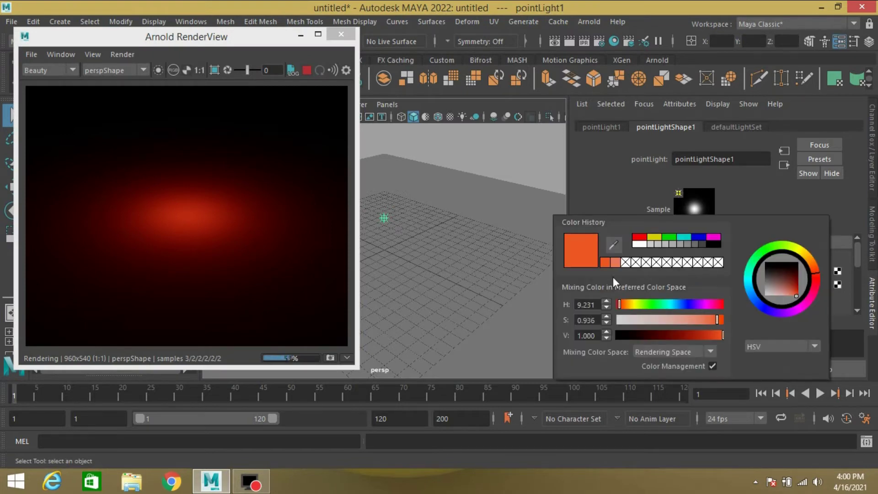
pyautogui.moveTo(619, 305); pyautogui.dragTo(625, 306)
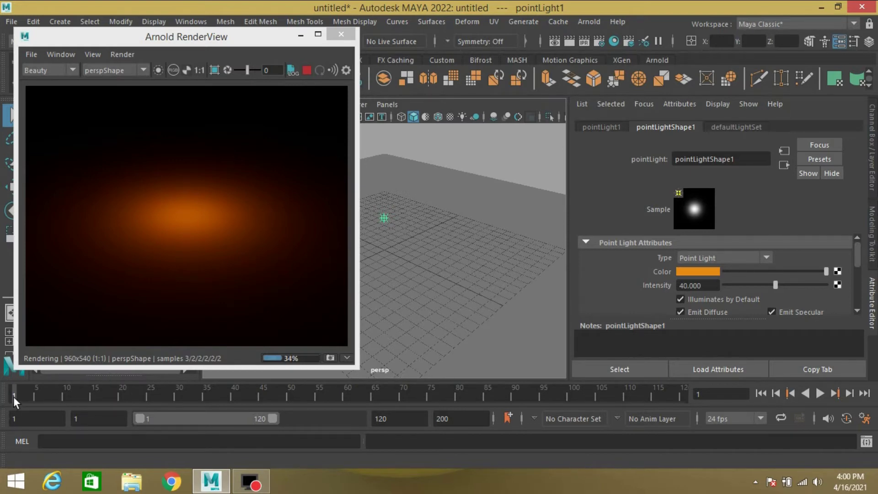
pyautogui.moveTo(13, 396)
pyautogui.mouseDown()
pyautogui.moveTo(434, 395)
pyautogui.moveTo(217, 394)
pyautogui.moveTo(70, 407)
pyautogui.mouseUp()
pyautogui.moveTo(309, 403)
pyautogui.mouseDown()
pyautogui.moveTo(507, 403)
pyautogui.moveTo(37, 409)
pyautogui.moveTo(387, 396)
pyautogui.moveTo(5, 410)
pyautogui.mouseUp()
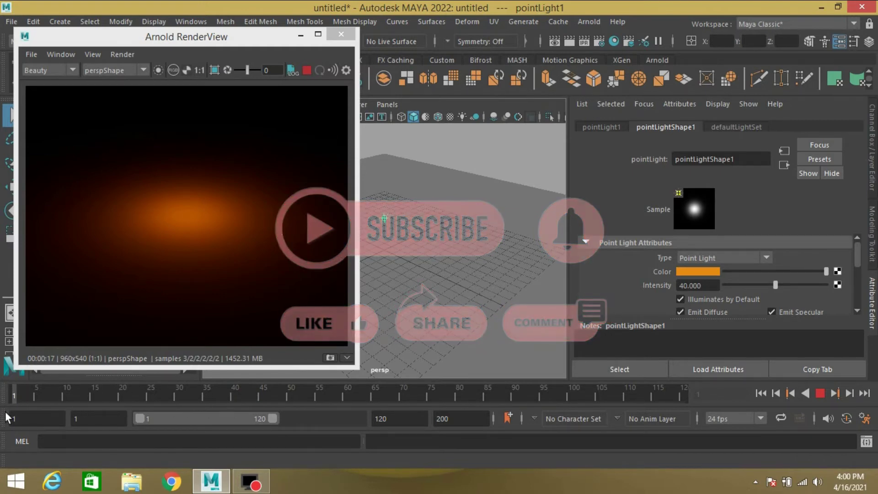
# Create expression1 on the light's intensity: pointLightShape1.intensity = cos(time);
pyautogui.rightClick(653, 286)
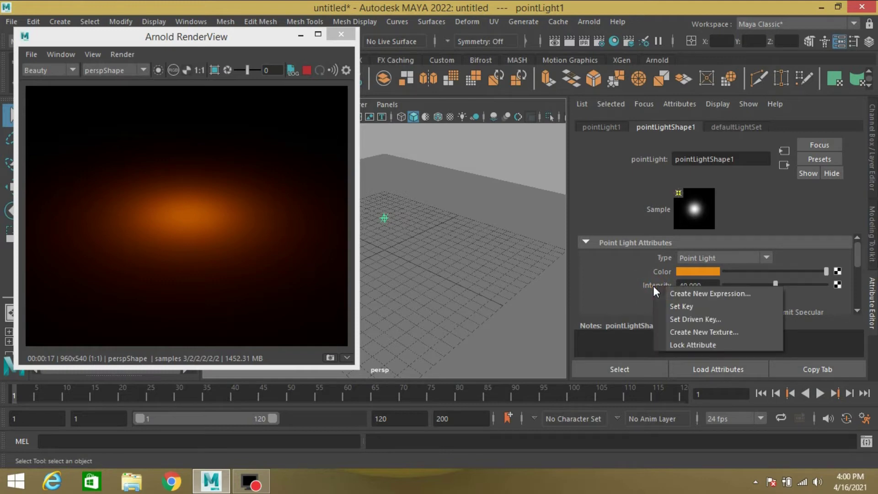
pyautogui.click(687, 292)
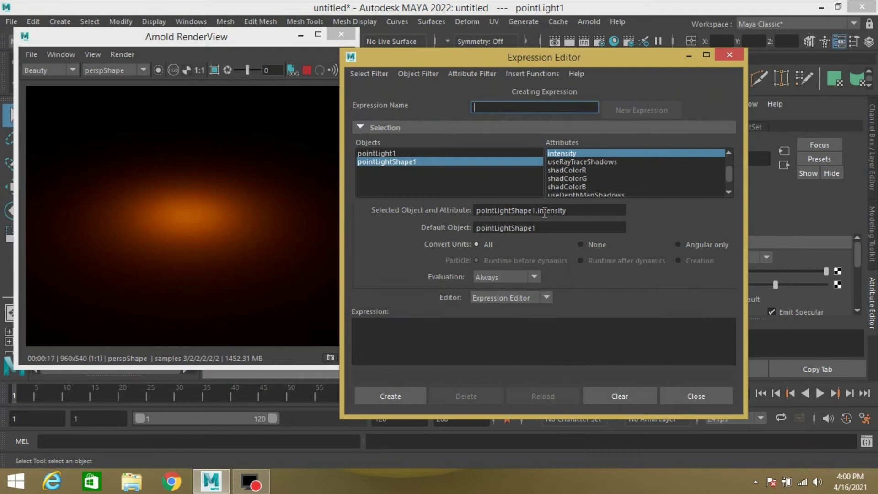
pyautogui.doubleClick(578, 210)
pyautogui.hotkey('ctrl', 'c')
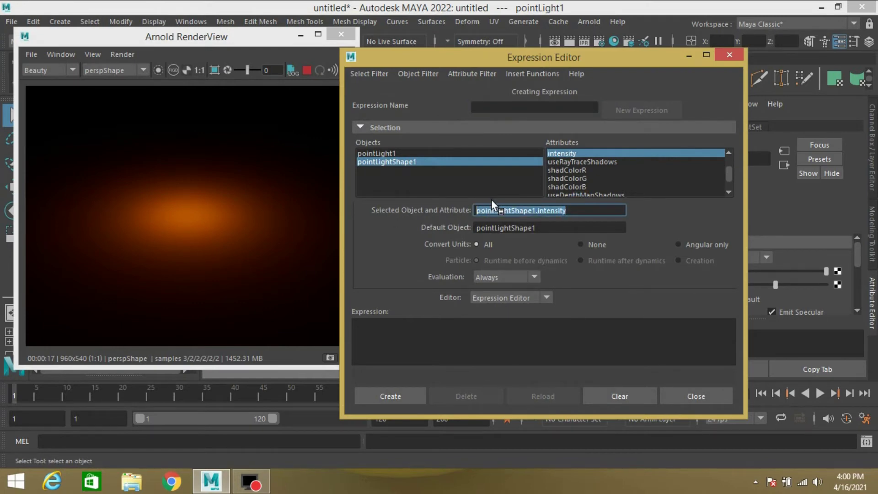
pyautogui.click(398, 343)
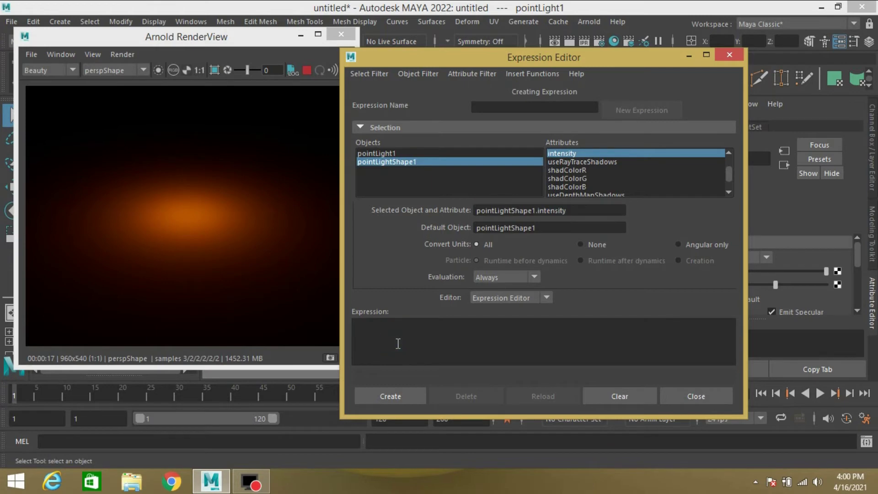
pyautogui.hotkey('ctrl', 'v')
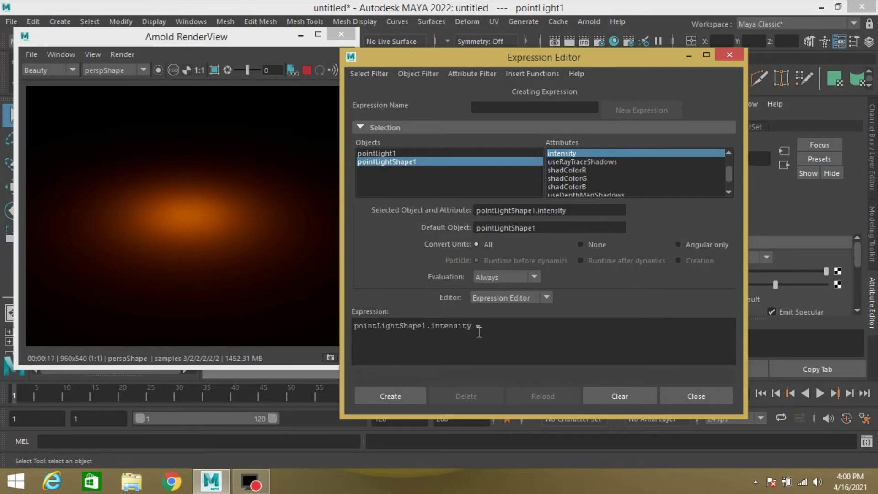
pyautogui.write('= cos(time);')
pyautogui.click(391, 396)
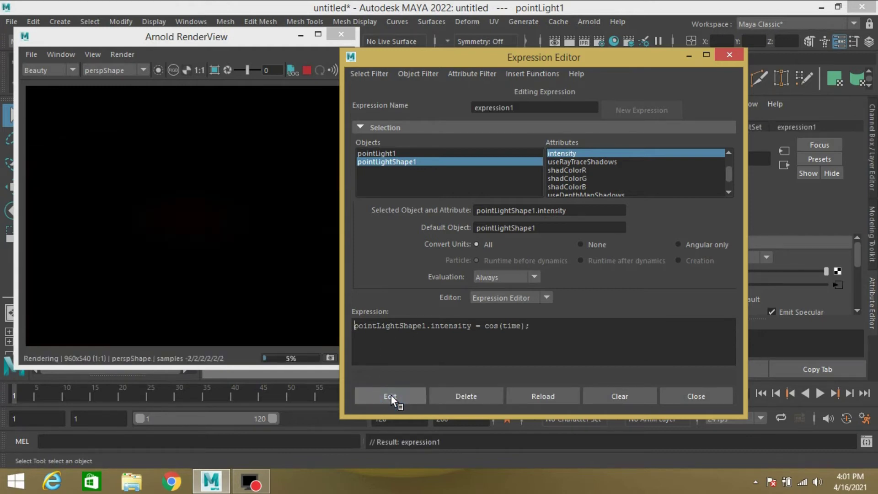
pyautogui.click(688, 58)
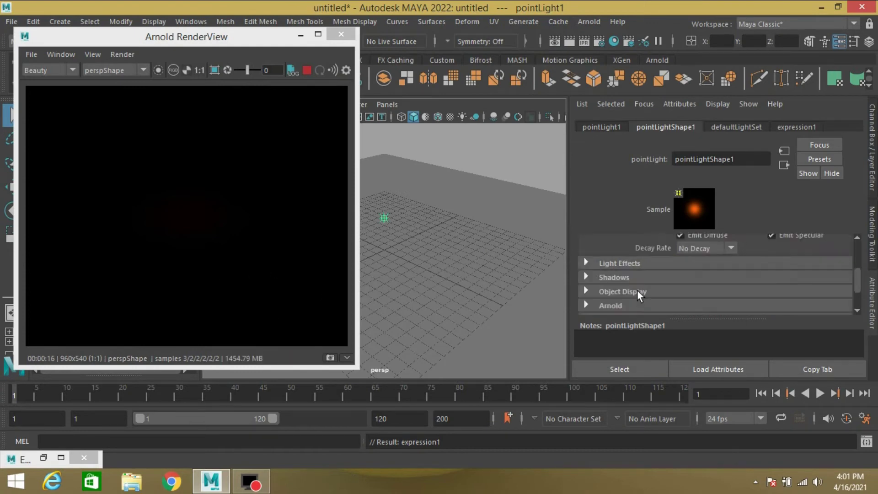
# Change expression1 to pointLightShape1.intensity = cos(time)+ 2*30 and apply the edit
pyautogui.click(40, 456)
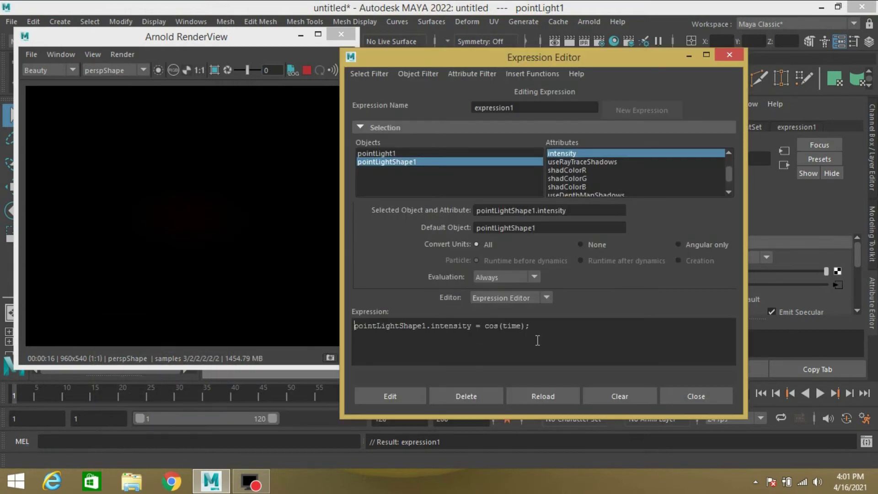
pyautogui.click(526, 325)
pyautogui.press('BackSpace')
pyautogui.write('=')
pyautogui.write('+2')
pyautogui.press('BackSpace')
pyautogui.write('2*30')
pyautogui.click(394, 393)
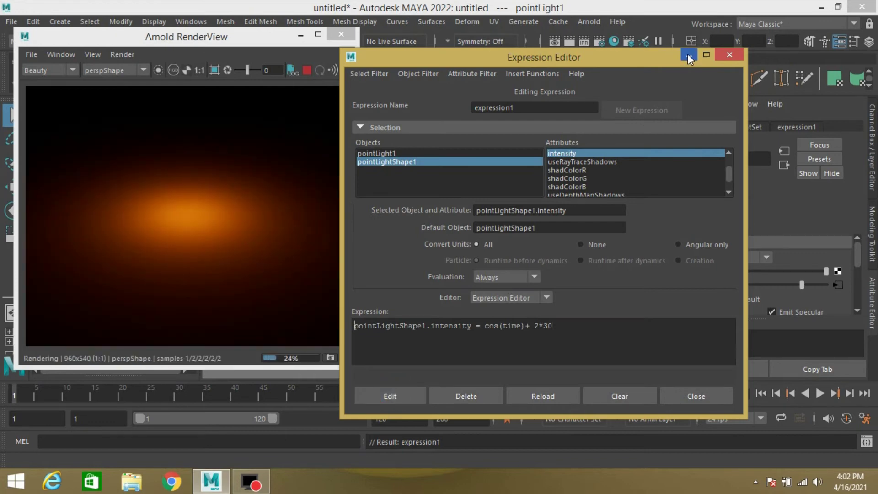
# Play the animation to check intensity holds near 61, then scrub back to frame 1
pyautogui.click(687, 54)
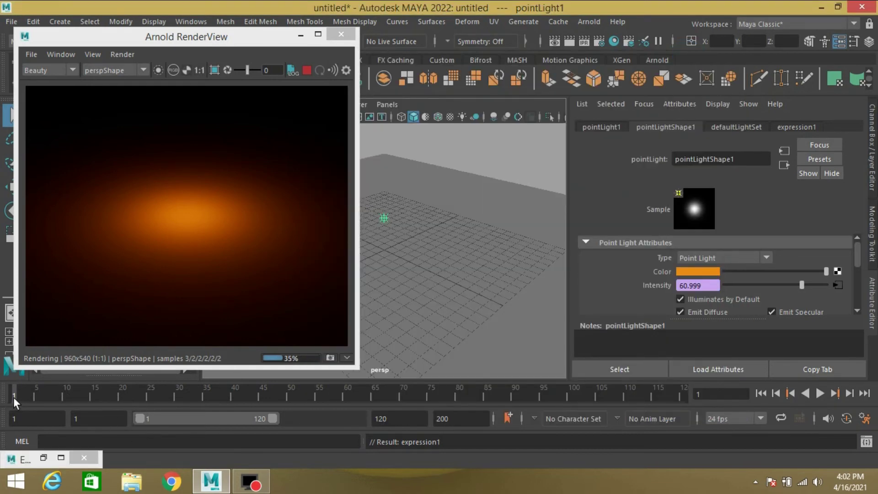
pyautogui.hotkey('alt', 'v')
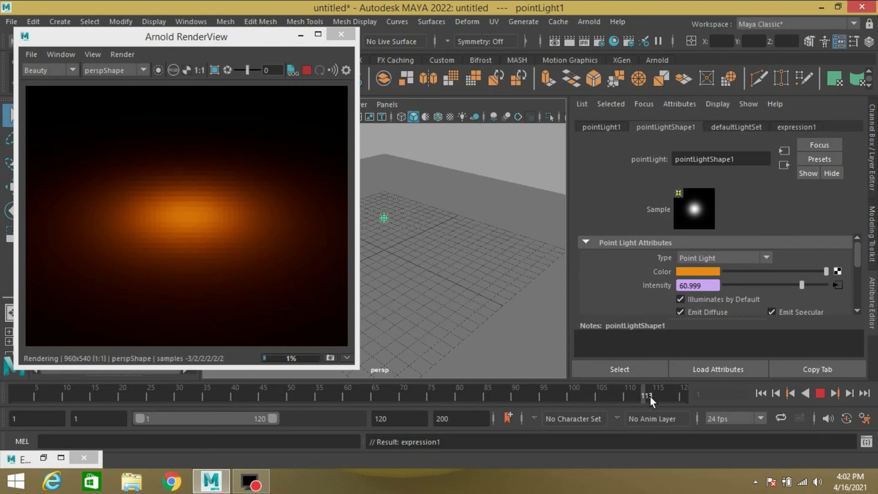
pyautogui.moveTo(675, 394); pyautogui.dragTo(459, 404)
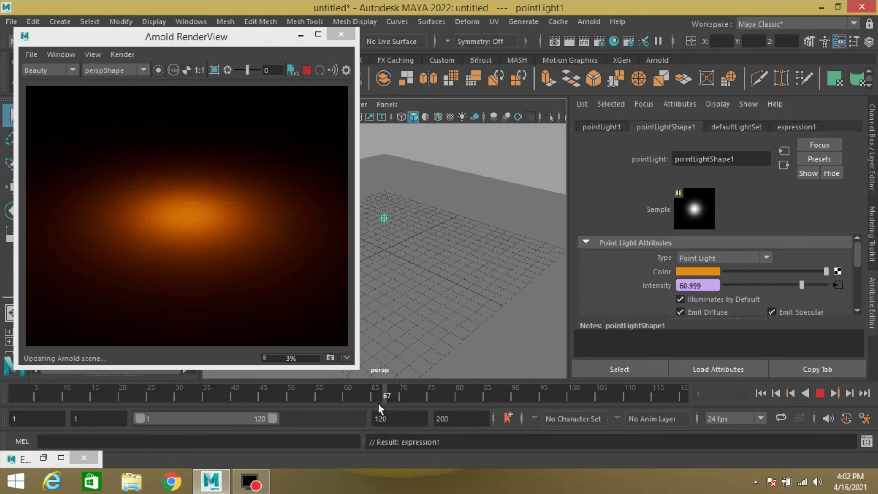
pyautogui.moveTo(378, 403); pyautogui.dragTo(13, 398)
# Replace expression1's cos(time)+ 2*30 formula with rand(2,10)*20 and apply the edit
pyautogui.click(44, 457)
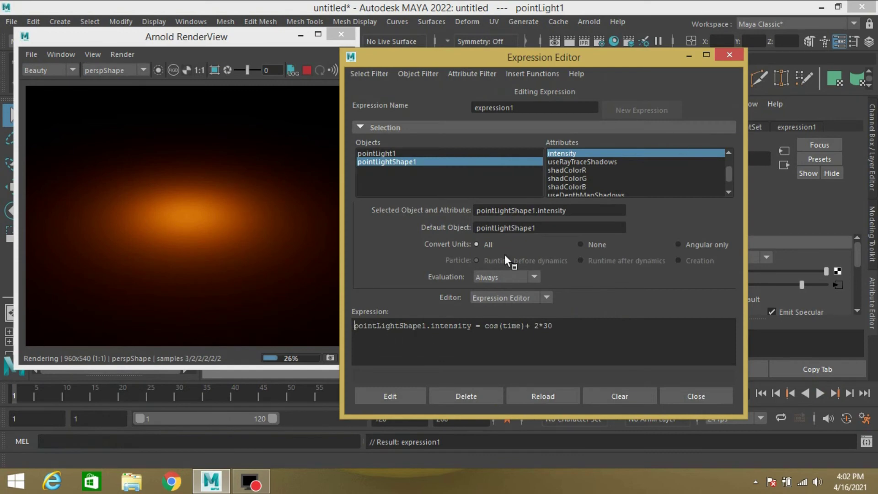
pyautogui.moveTo(519, 62); pyautogui.dragTo(575, 56)
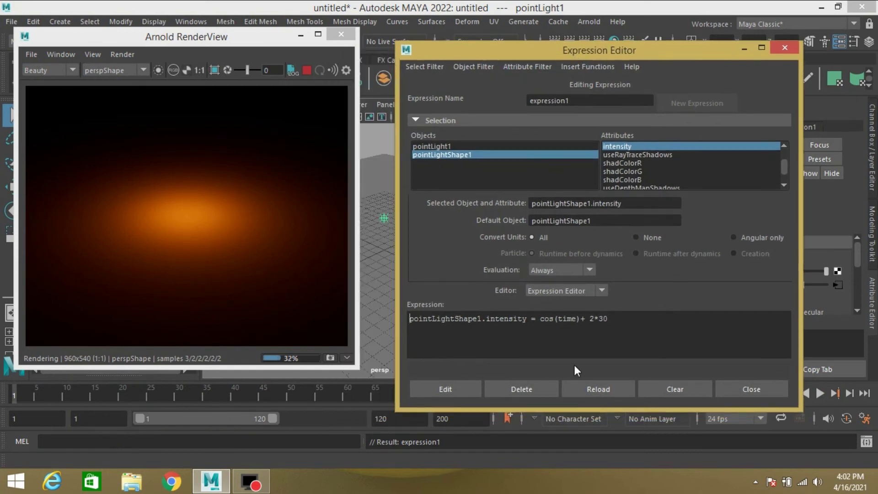
pyautogui.click(586, 318)
pyautogui.moveTo(608, 319); pyautogui.dragTo(543, 324)
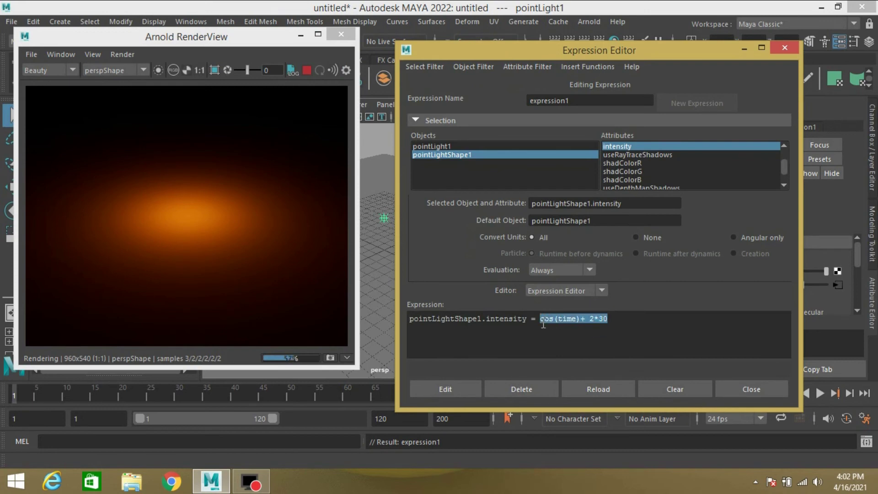
pyautogui.press('BackSpace')
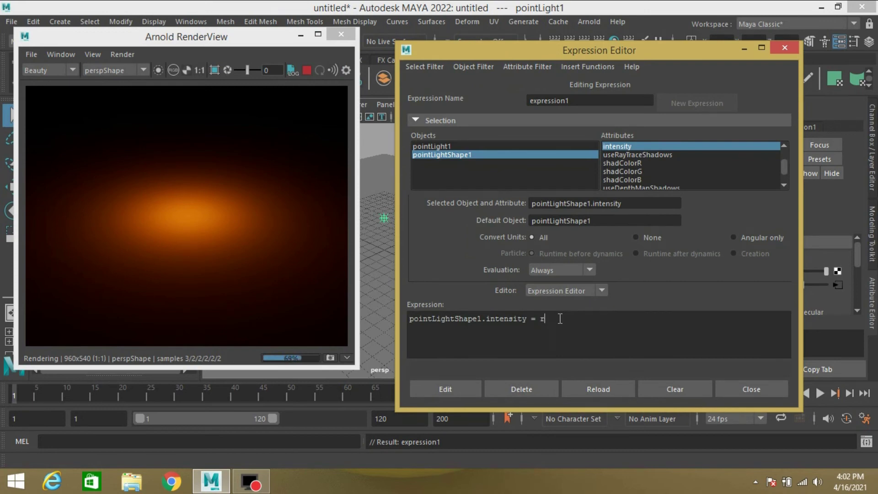
pyautogui.write('rand(2')
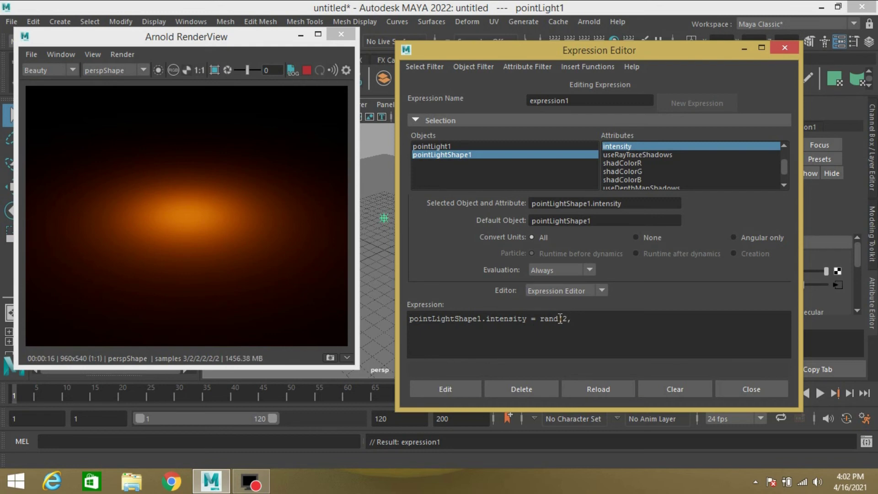
pyautogui.write(',10')
pyautogui.write(');')
pyautogui.press('BackSpace')
pyautogui.write('*')
pyautogui.write('20')
pyautogui.click(445, 389)
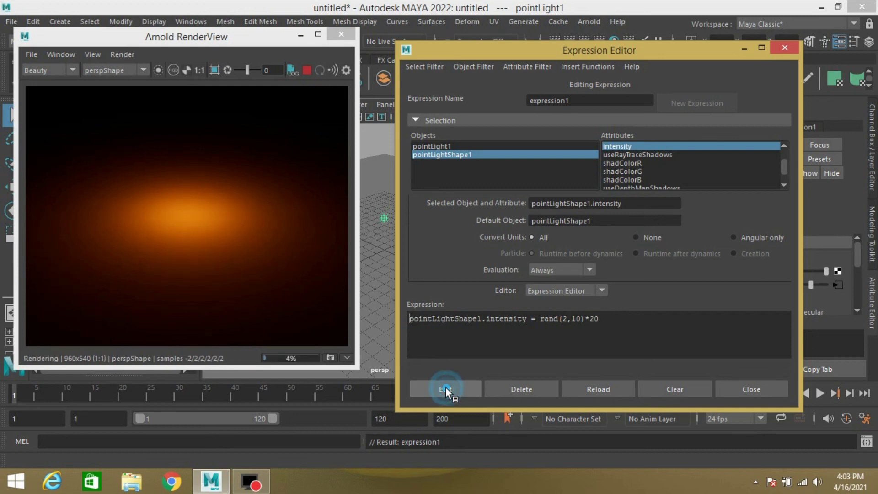
# Play the animation and scrub to frames 109 and 72 to watch the candle-like flicker
pyautogui.click(744, 47)
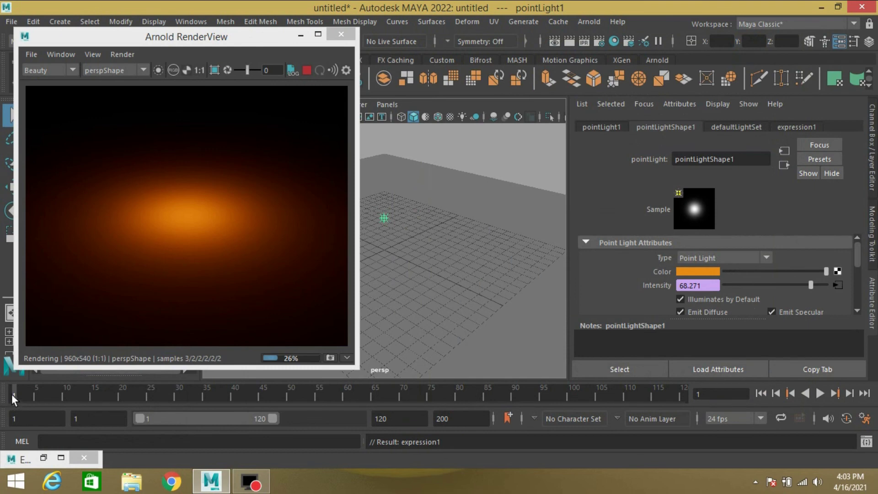
pyautogui.hotkey('alt', 'v')
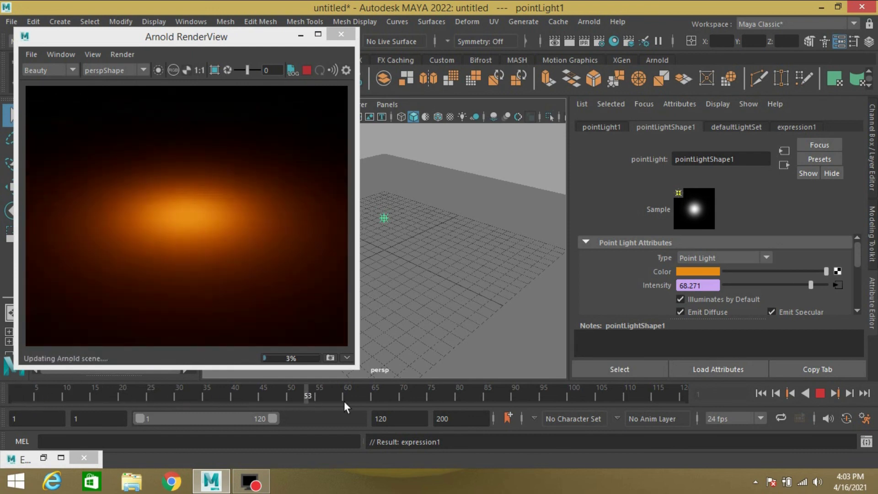
pyautogui.click(620, 395)
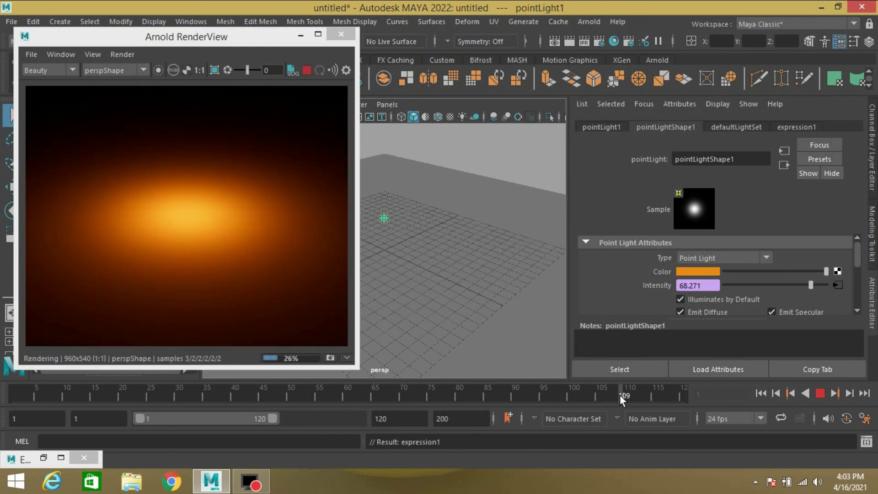
pyautogui.moveTo(619, 394); pyautogui.dragTo(106, 397)
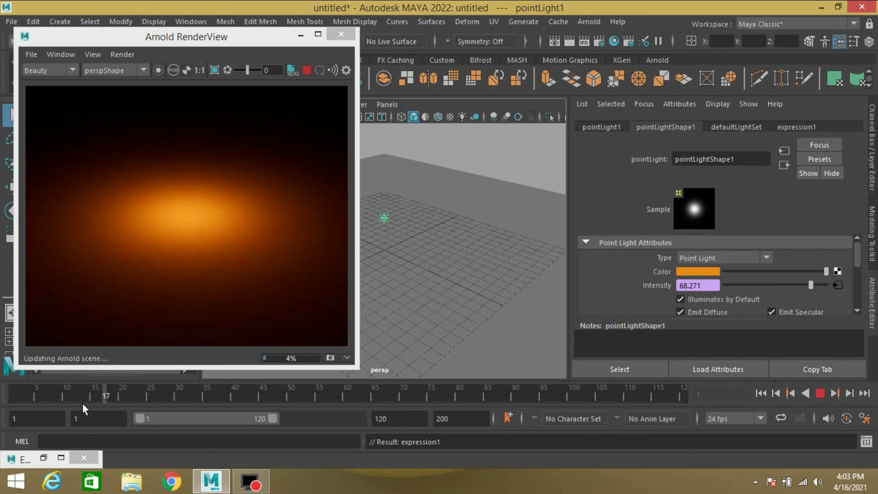